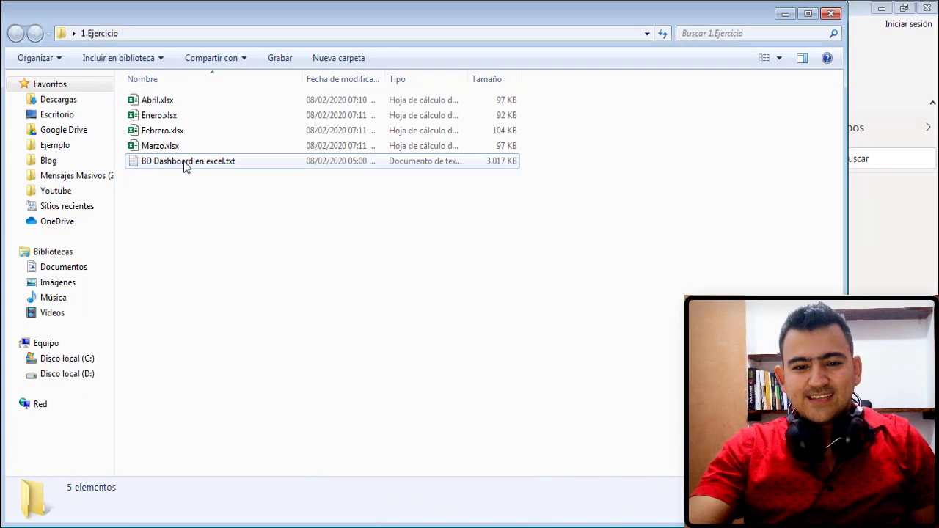
Step: Open BD Dashboard en excel.txt in Notepad, maximized, to review its columns and rows, then close it
{"action": "double_click", "coordinate": [185, 163]}
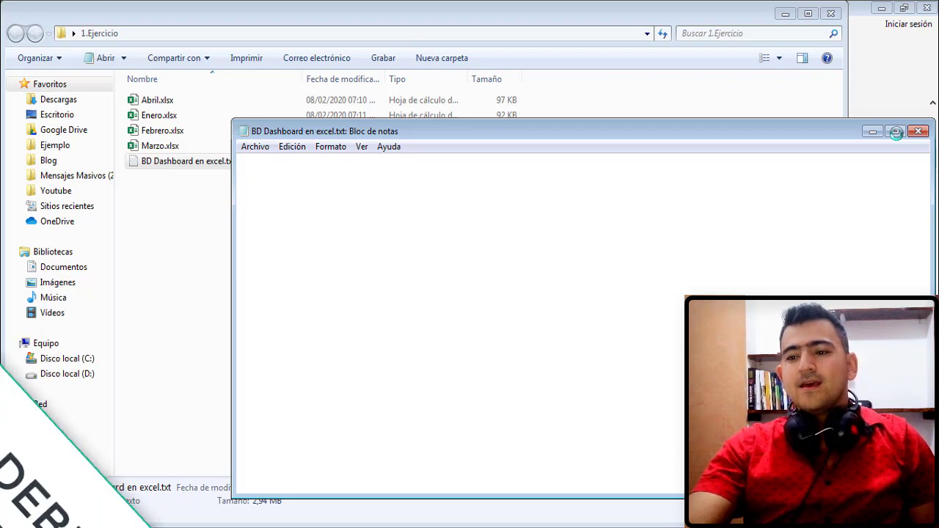
{"action": "left_click", "coordinate": [896, 132]}
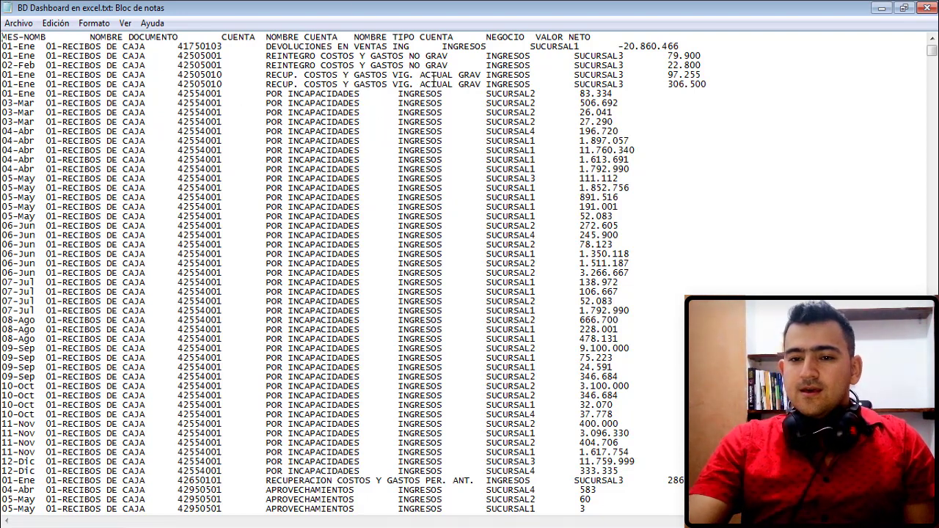
{"action": "left_click", "coordinate": [927, 9]}
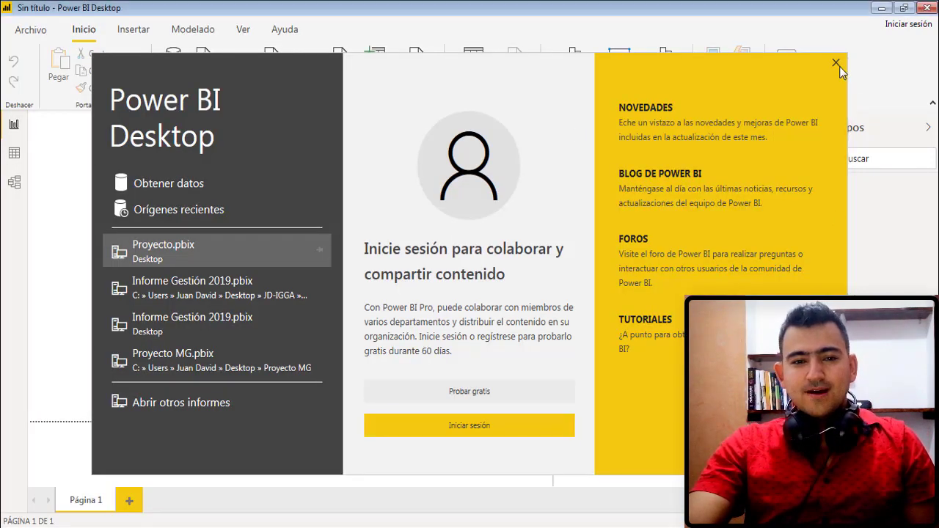
Step: Dismiss the start screen and connect to a Texto o CSV data source
{"action": "left_click", "coordinate": [837, 63]}
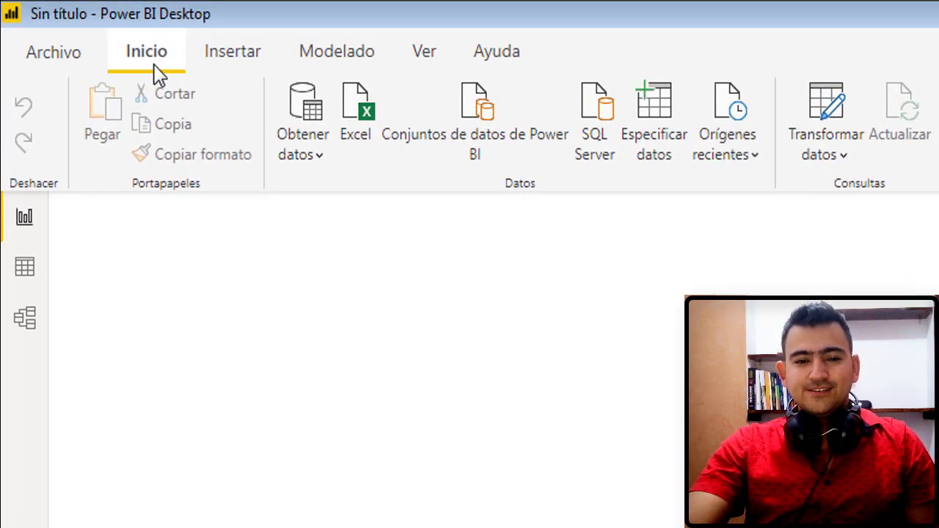
{"action": "left_click", "coordinate": [294, 158]}
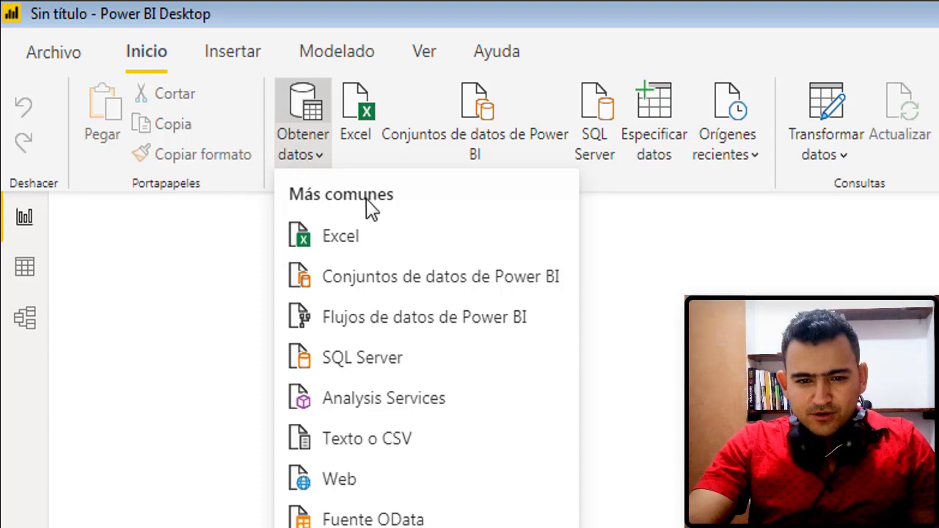
{"action": "key", "text": "Escape"}
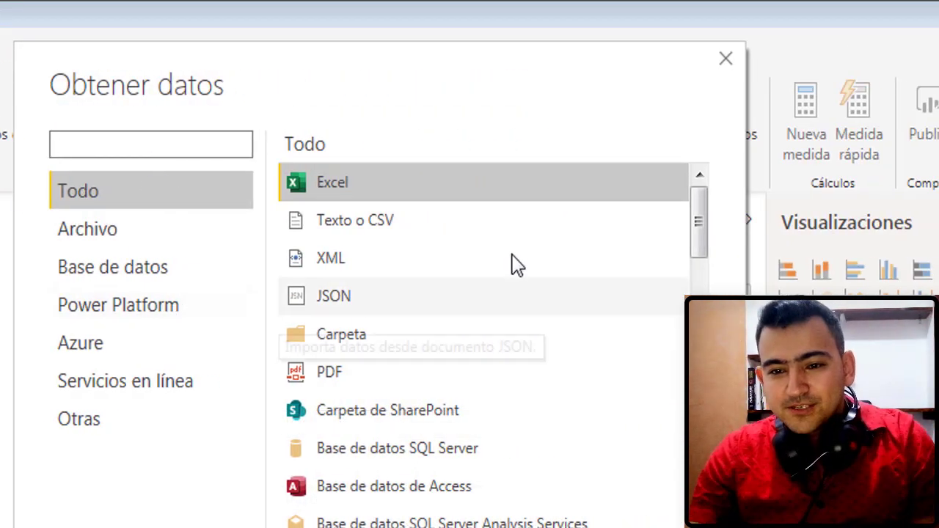
{"action": "left_click", "coordinate": [454, 221]}
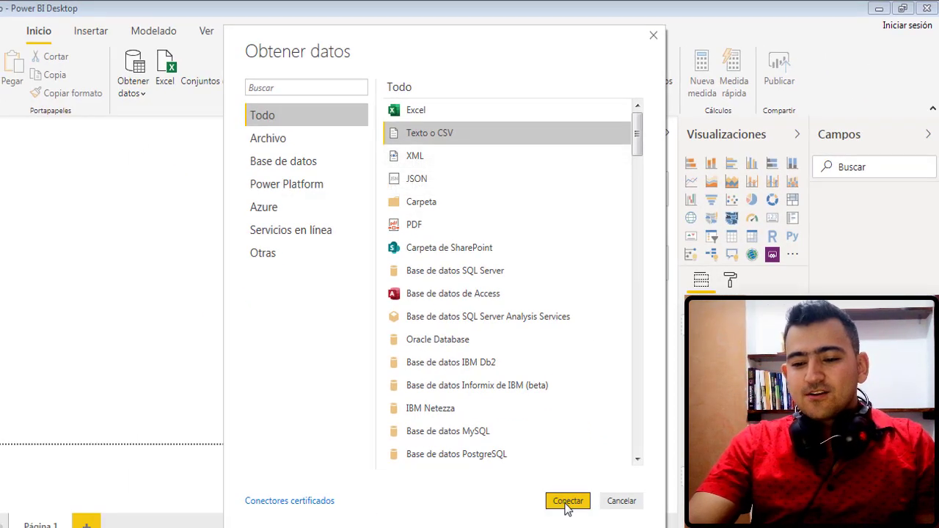
{"action": "left_click", "coordinate": [567, 504]}
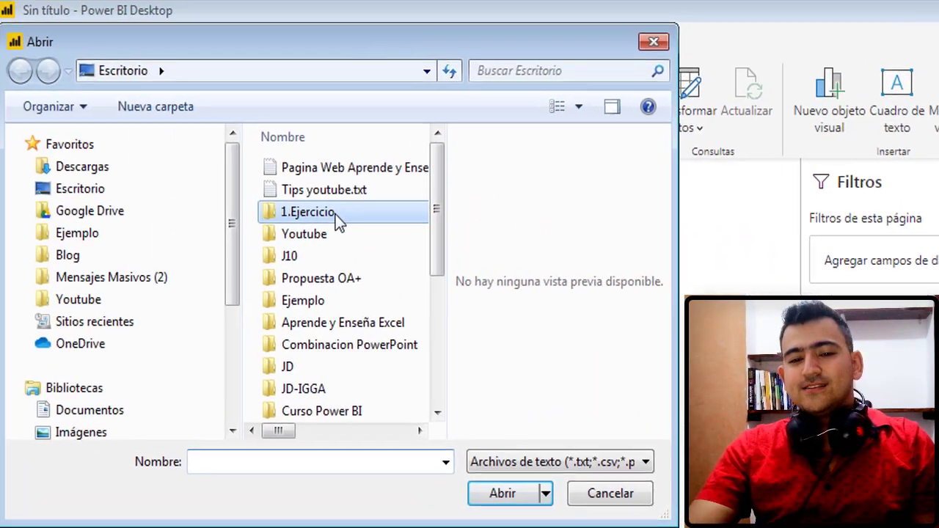
Step: Open BD Dashboard en excel.txt from the 1.Ejercicio folder
{"action": "double_click", "coordinate": [309, 212]}
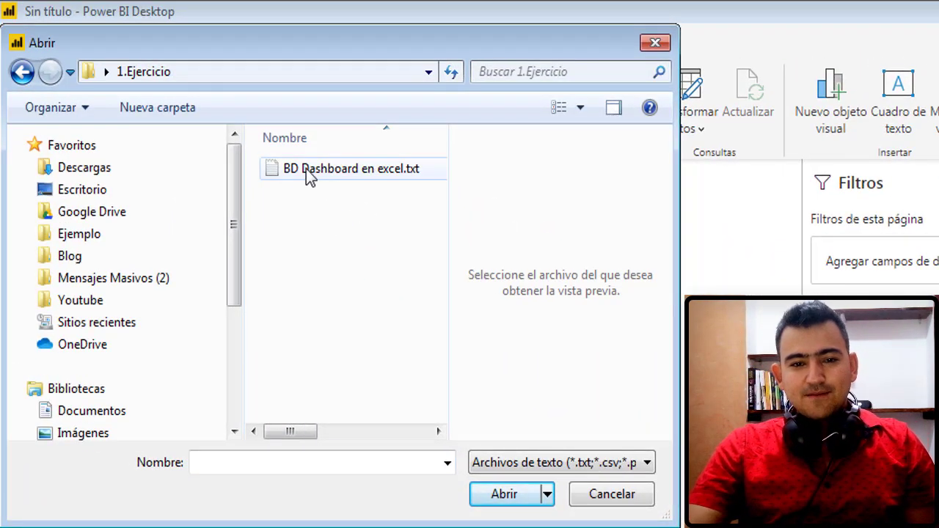
{"action": "left_click", "coordinate": [309, 176]}
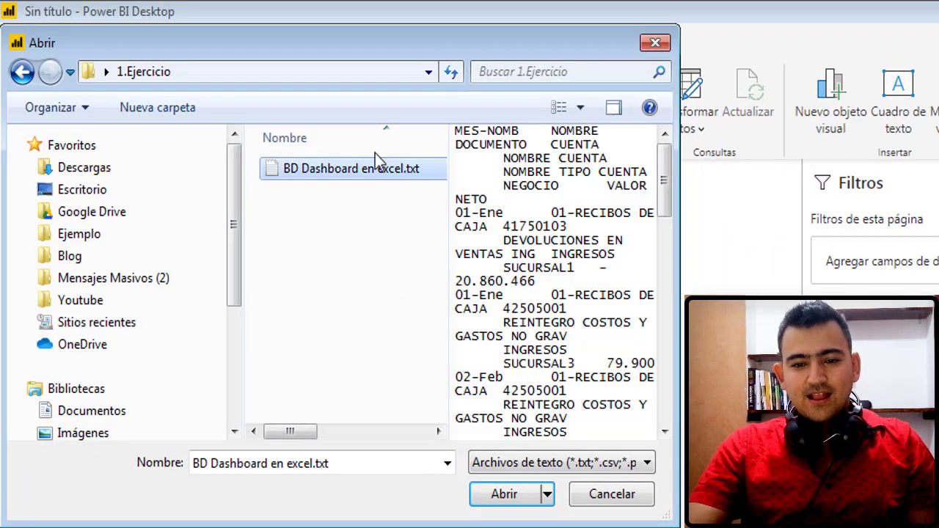
{"action": "left_click", "coordinate": [505, 495]}
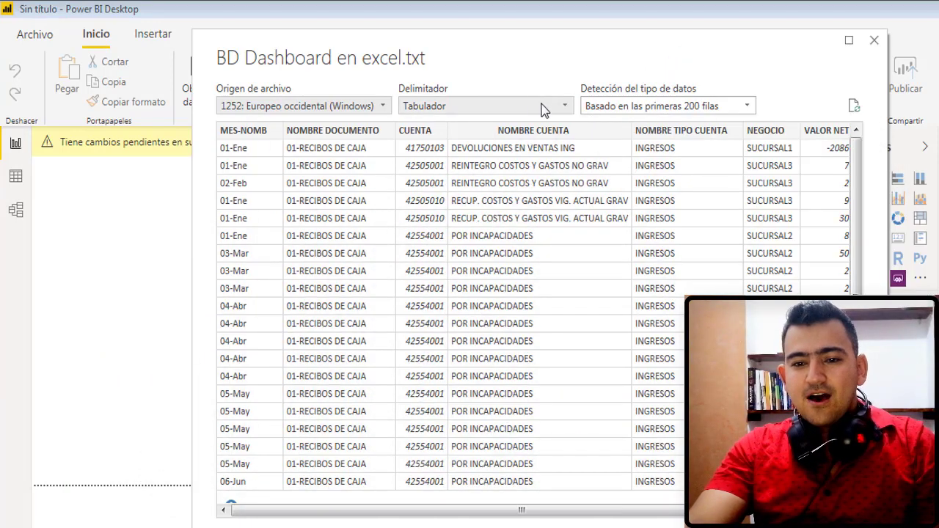
Step: Keep Tabulador as the delimiter in the preview's Delimitador dropdown
{"action": "left_click", "coordinate": [549, 106]}
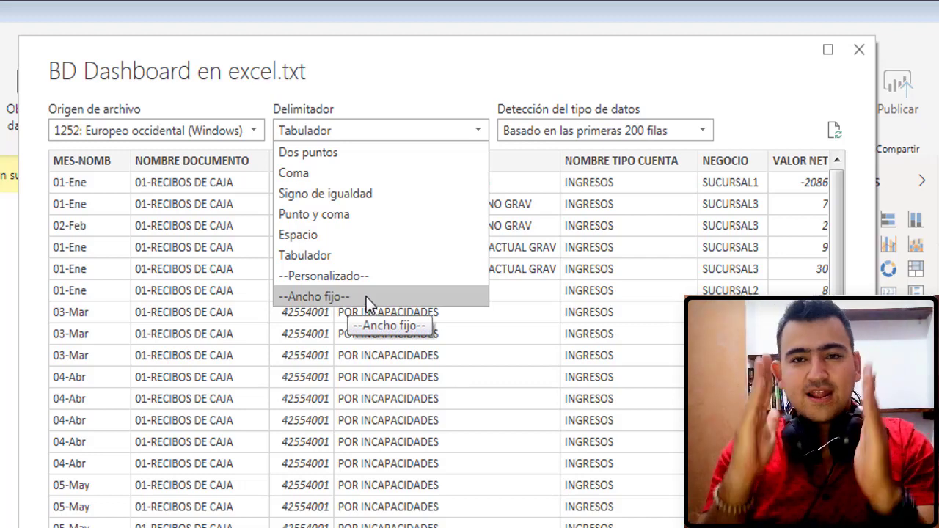
{"action": "left_click", "coordinate": [297, 256]}
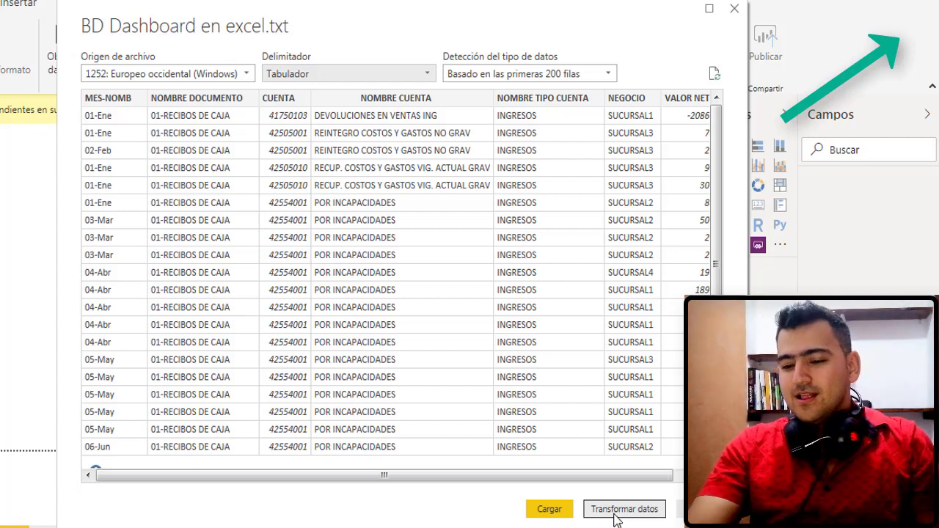
Step: Review the BD Dashboard columns in Power Query Editor, then load them with Cerrar y aplicar
{"action": "left_click", "coordinate": [615, 513]}
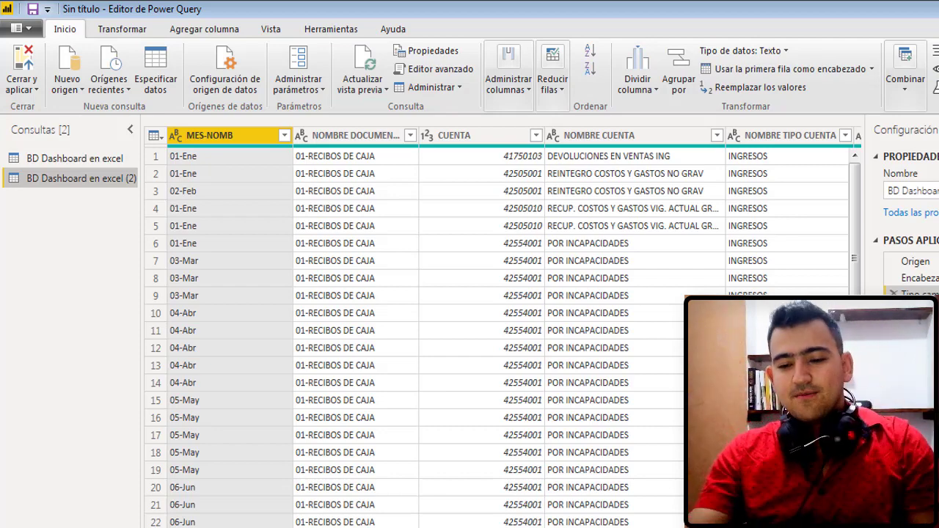
{"action": "scroll", "coordinate": [499, 330], "scroll_direction": "right", "scroll_amount": 5}
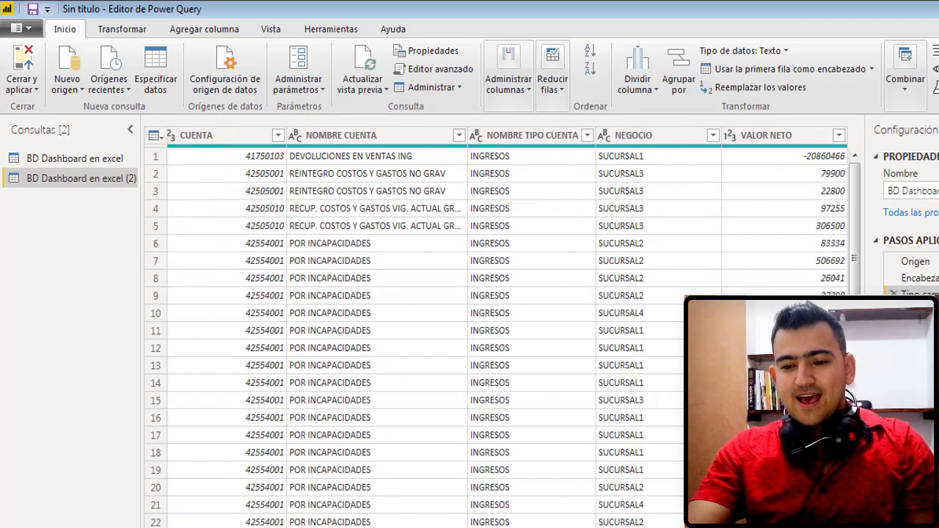
{"action": "scroll", "coordinate": [499, 330], "scroll_direction": "left", "scroll_amount": 5}
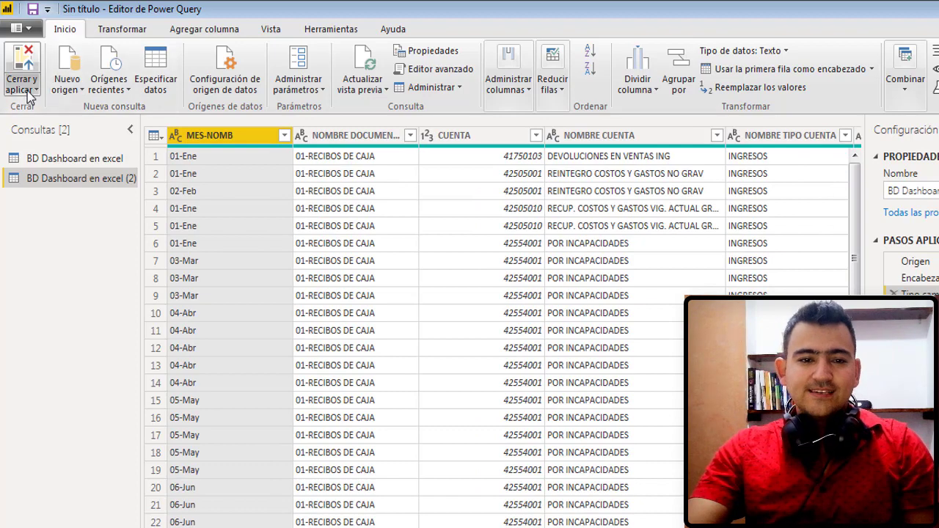
{"action": "left_click", "coordinate": [27, 92]}
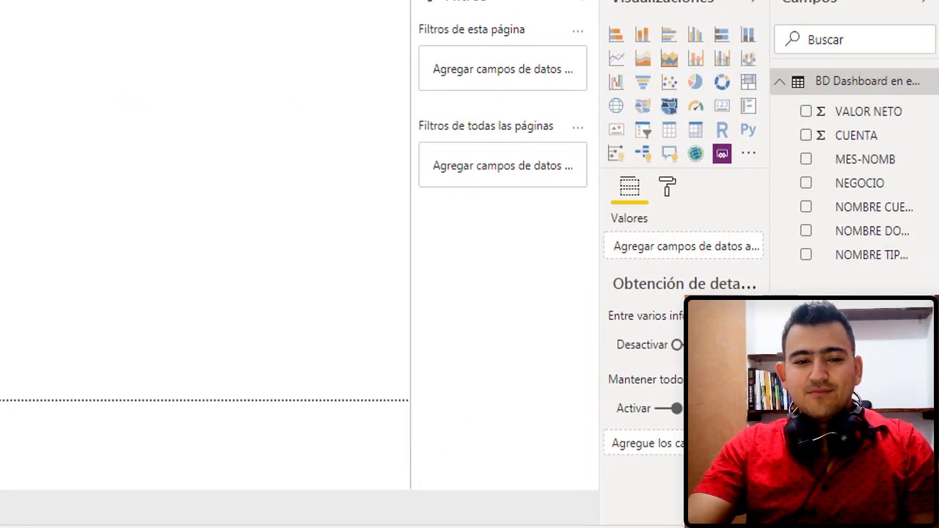
Step: Check the Data view, then add an enlarged clustered column chart with VALOR NETO as Valor
{"action": "left_click", "coordinate": [19, 188]}
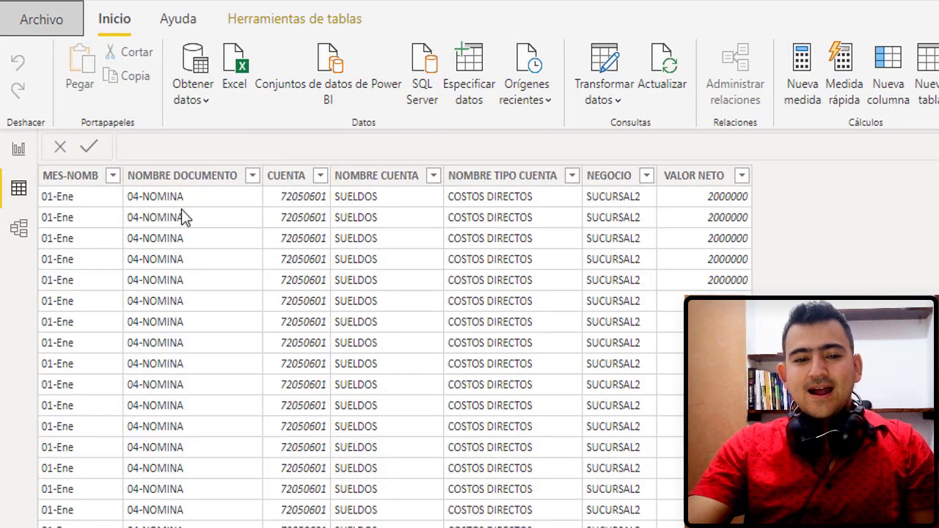
{"action": "left_click", "coordinate": [20, 154]}
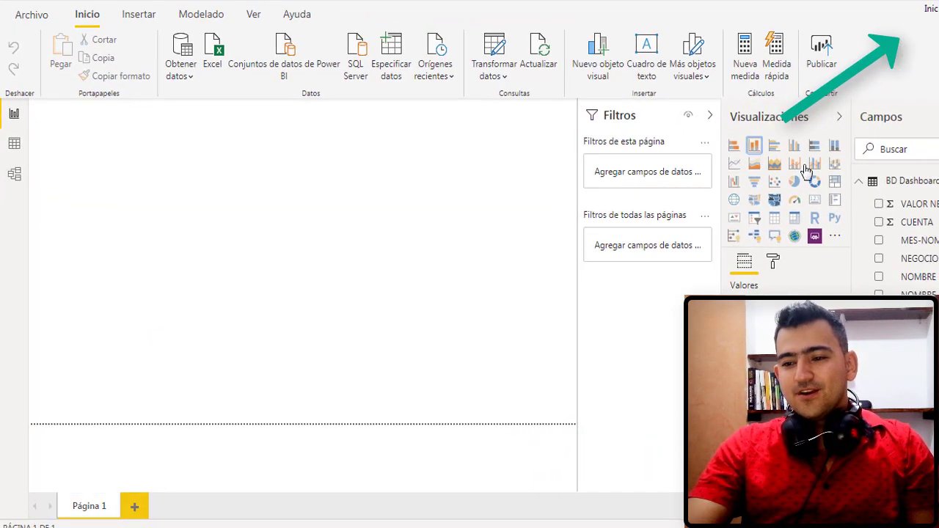
{"action": "left_click", "coordinate": [806, 168]}
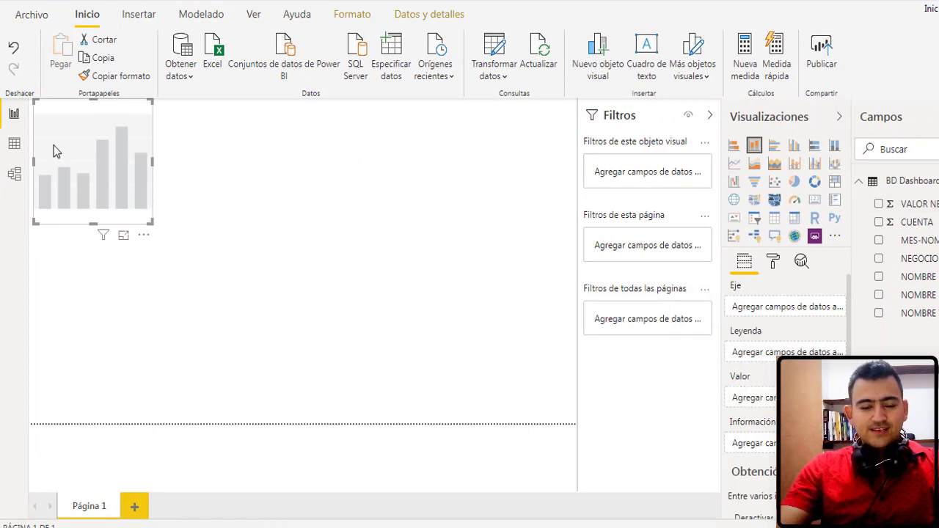
{"action": "left_click_drag", "start_coordinate": [906, 204], "coordinate": [54, 152]}
{"action": "left_click_drag", "start_coordinate": [146, 223], "coordinate": [432, 358]}
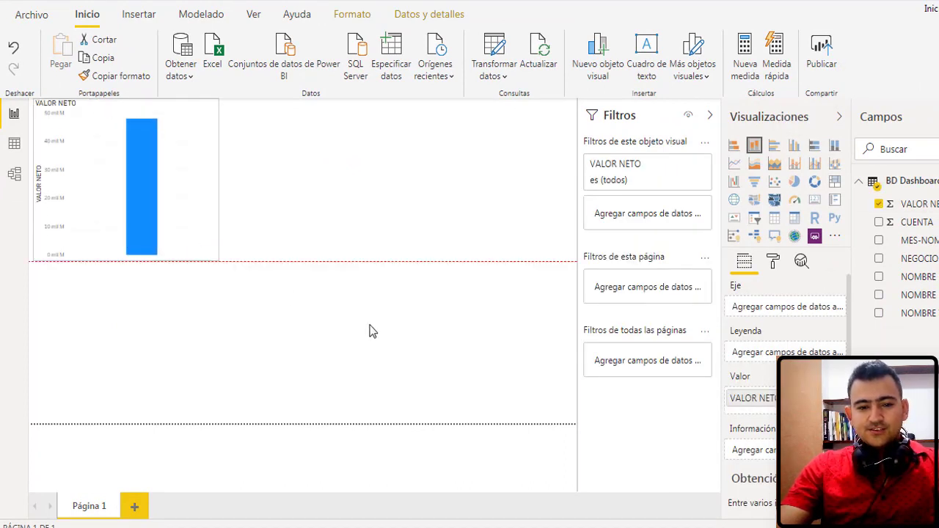